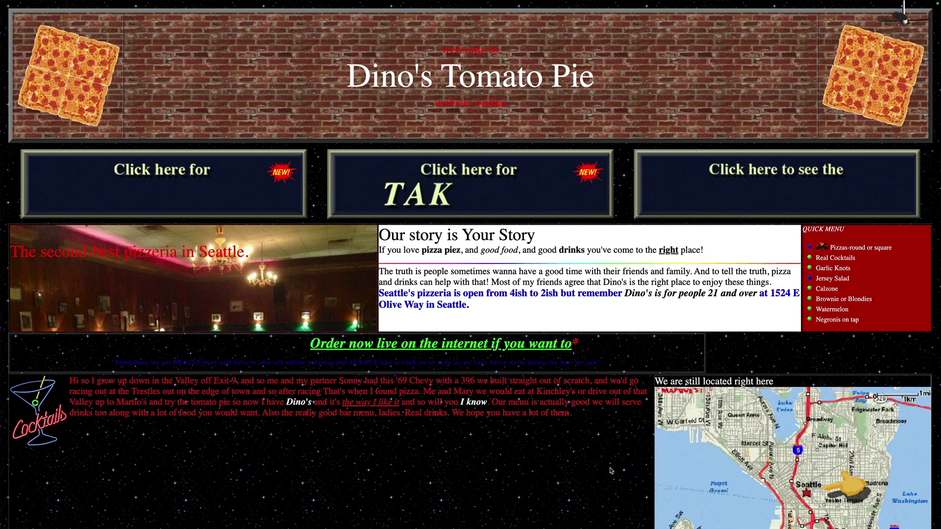
# Create an unsynced pattern named Pricing Table in the Sales category
pyautogui.scroll(-3, 612, 470)
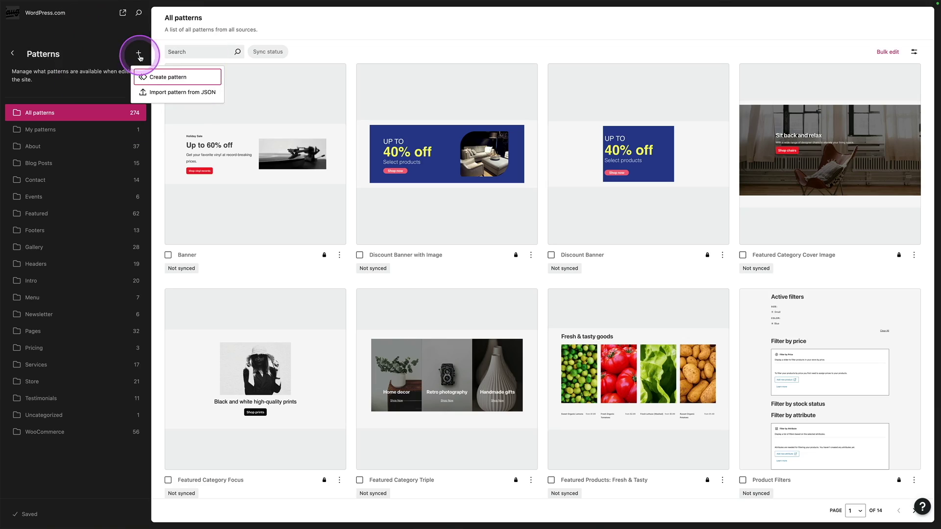
pyautogui.click(167, 78)
pyautogui.click(425, 227)
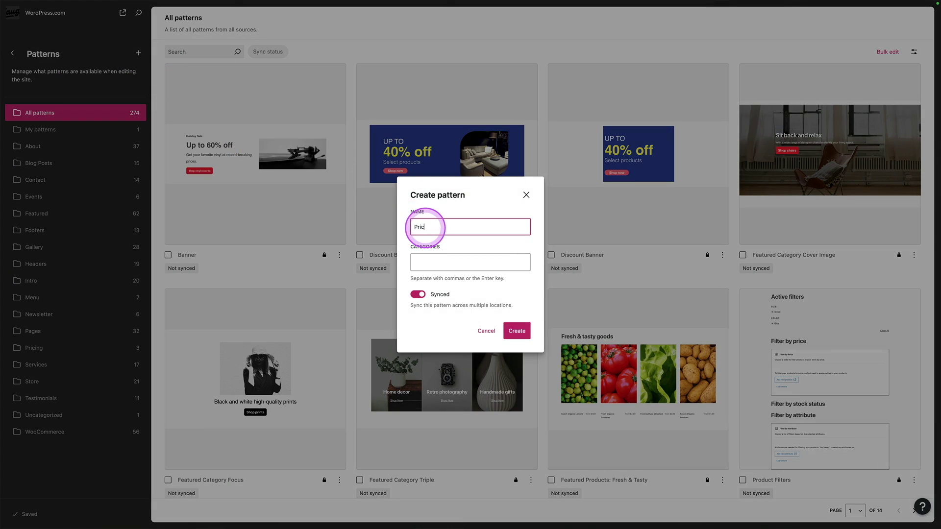
pyautogui.click(429, 261)
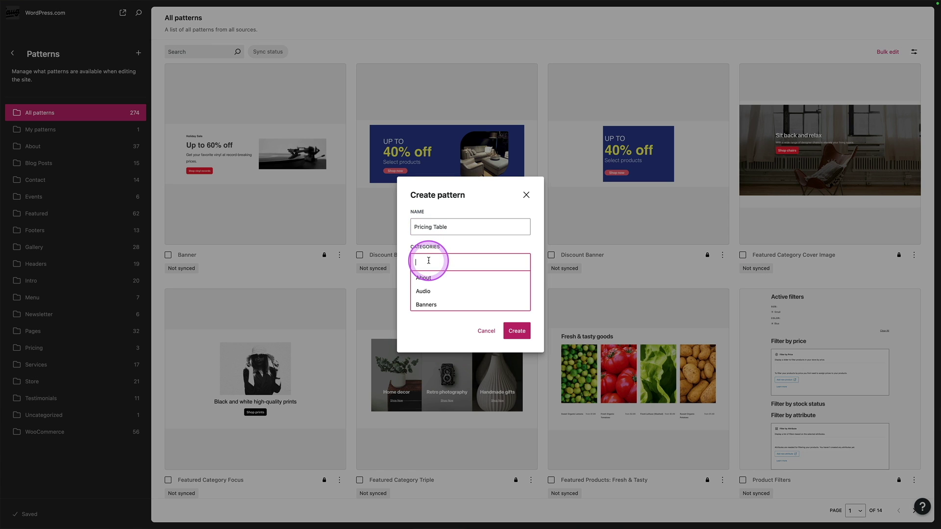
pyautogui.write('Sales')
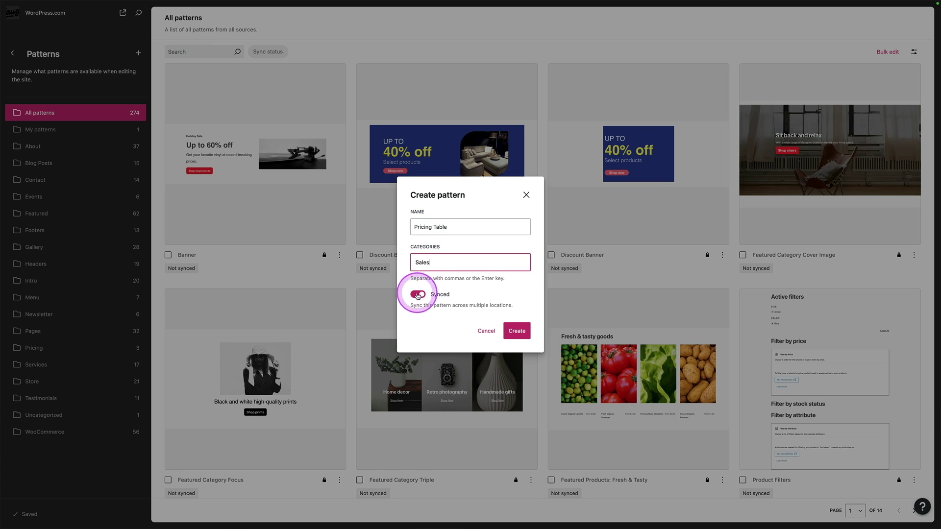
pyautogui.click(417, 296)
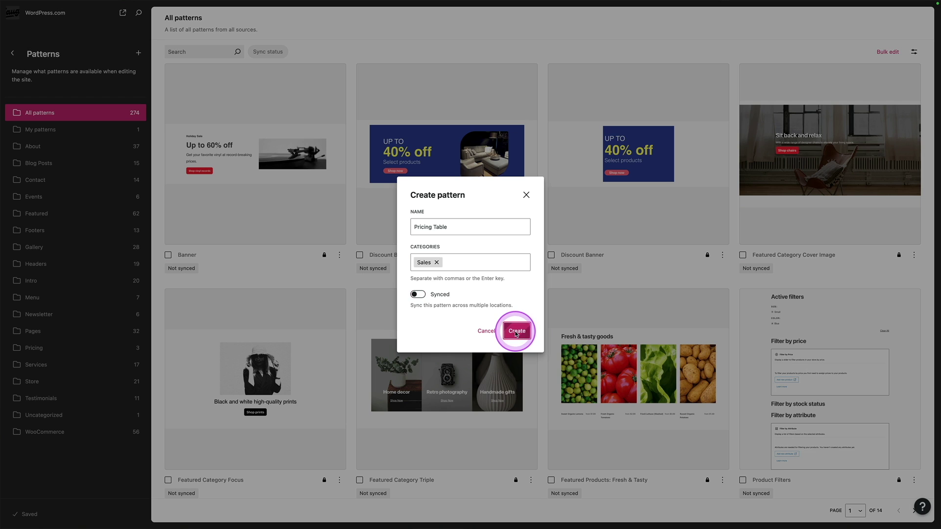
pyautogui.click(516, 332)
# Paste the pricing table into the Pricing Table pattern and save it
pyautogui.click(296, 43)
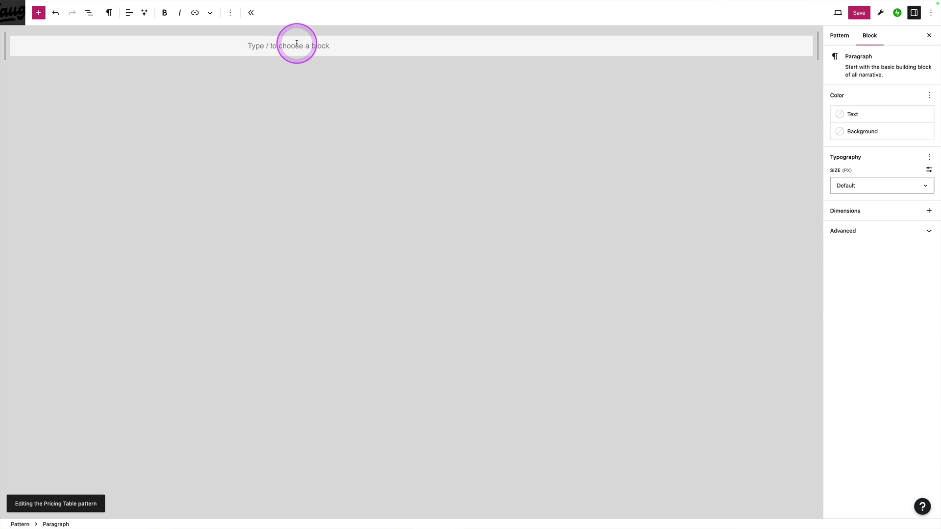
pyautogui.hotkey('ctrl', 'v')
pyautogui.click(859, 12)
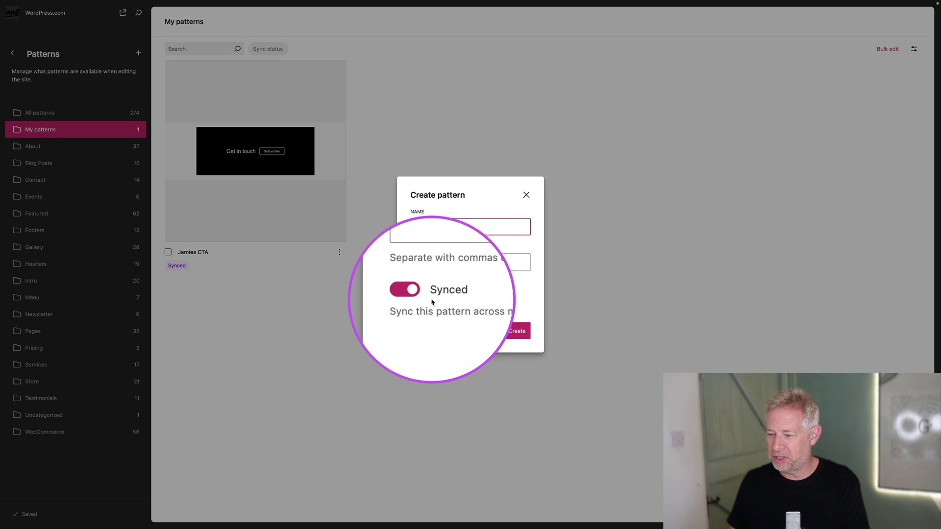
# Create the Pricing pattern with syncing left on
pyautogui.click(516, 332)
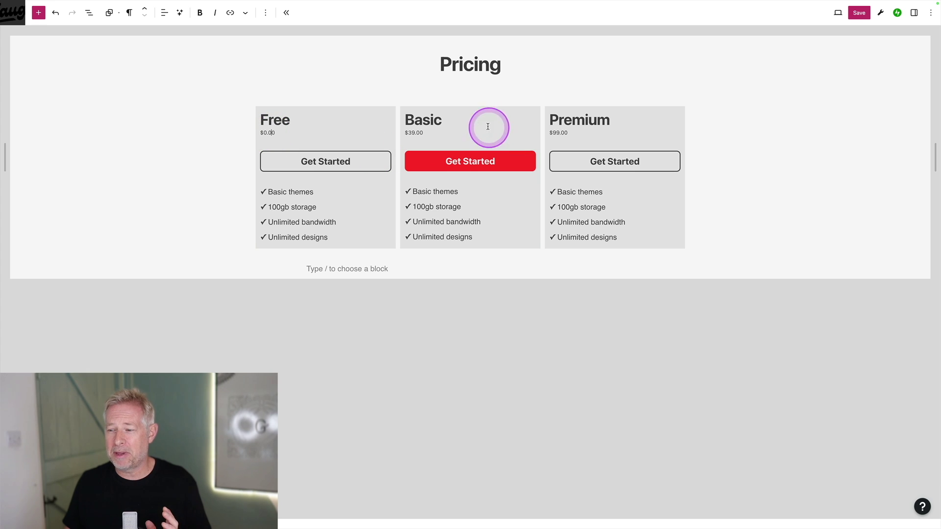
# Enable overrides on the Free and Basic tier prices, then begin editing the Our Prices page
pyautogui.moveTo(282, 151)
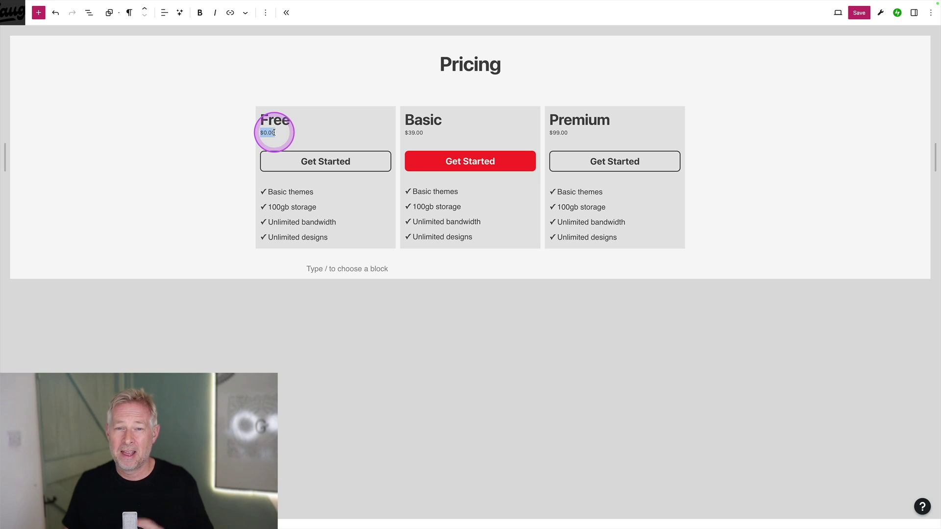
pyautogui.click(915, 13)
pyautogui.click(874, 231)
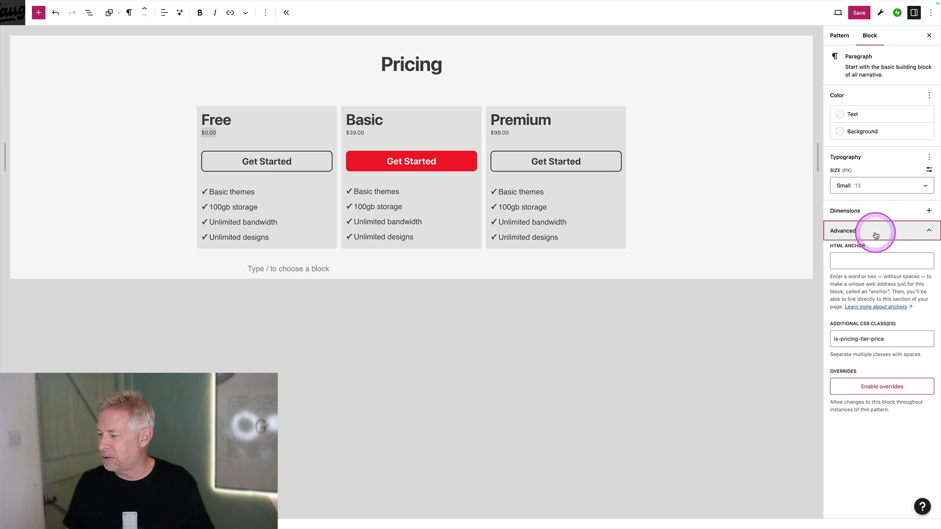
pyautogui.click(881, 387)
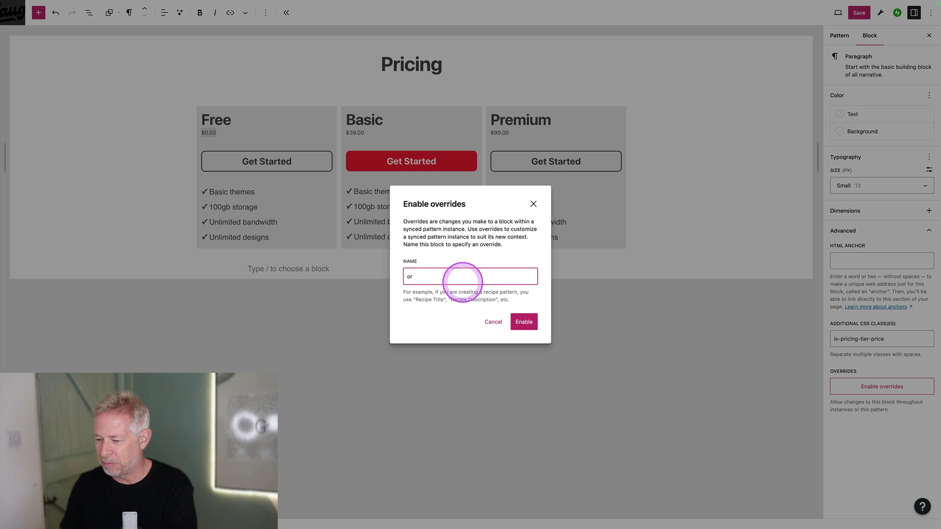
pyautogui.click(524, 321)
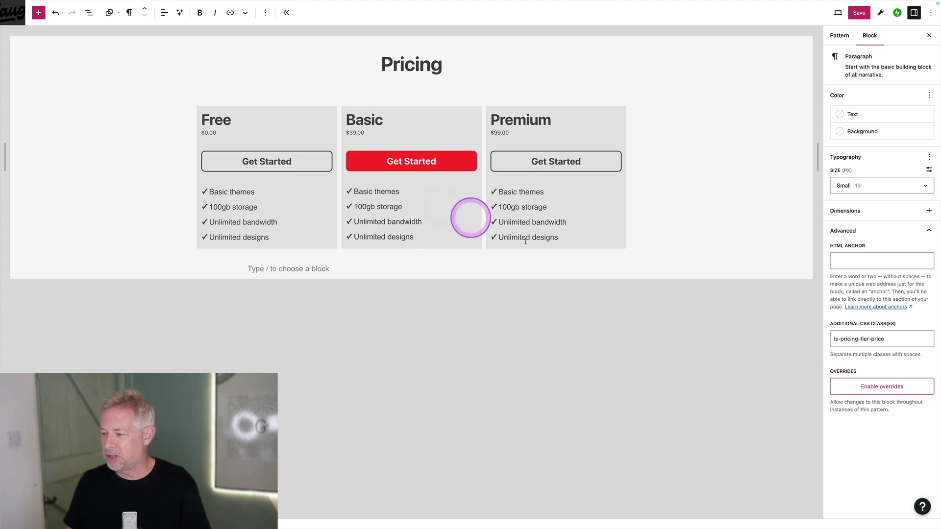
pyautogui.click(881, 387)
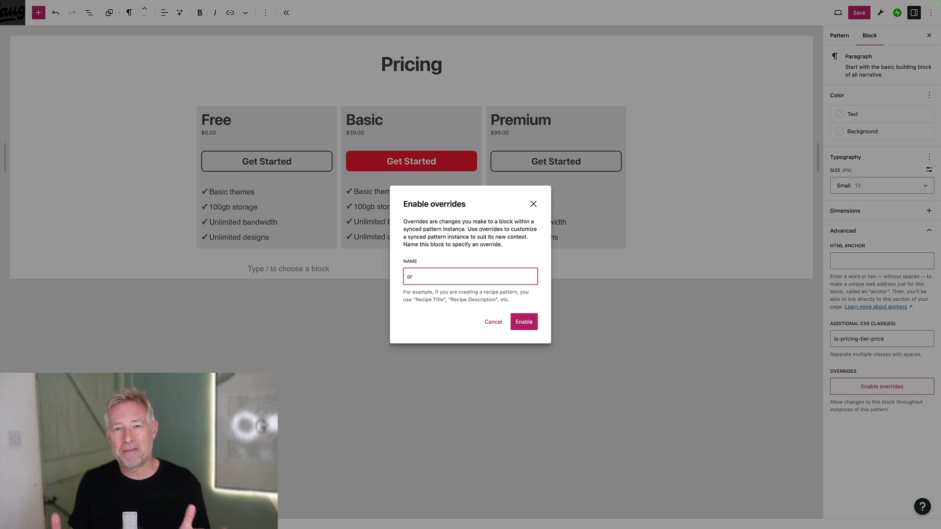
pyautogui.click(290, 107)
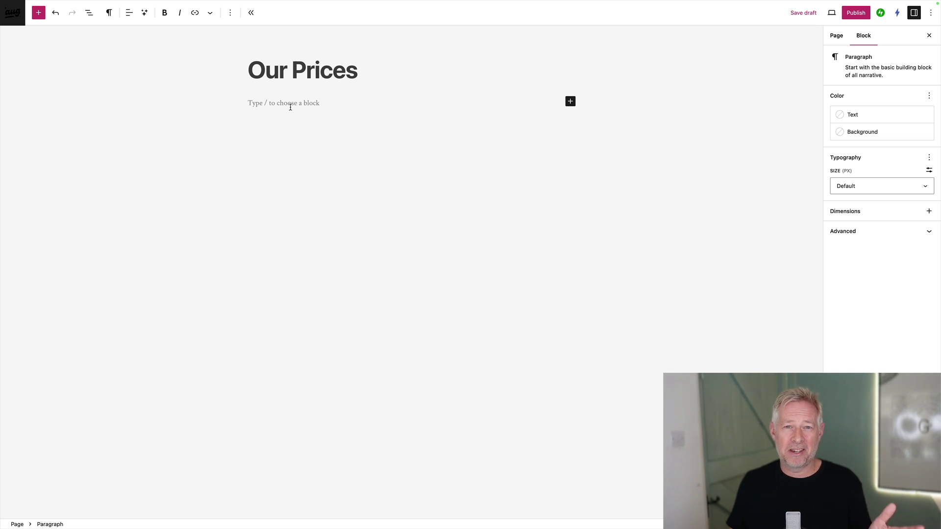
# Insert the synced Pricing pattern below the Our Prices title using /pricing
pyautogui.moveTo(210, 93); pyautogui.dragTo(262, 99)
pyautogui.write('/pr')
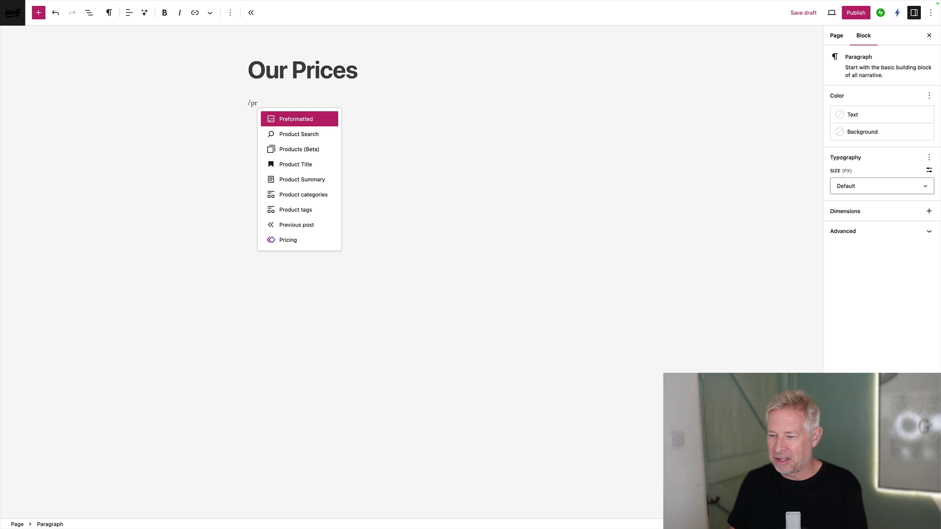
pyautogui.write('icing')
pyautogui.press('Return')
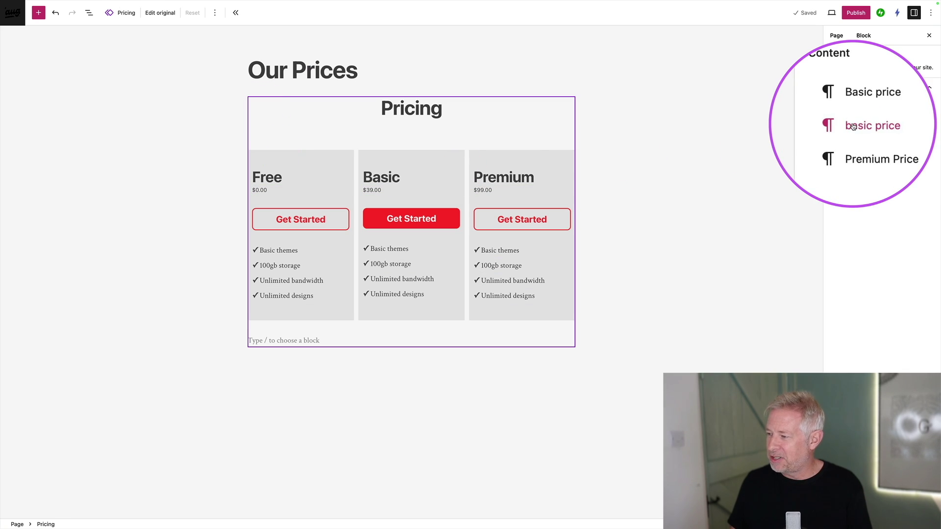
# Override the Basic tier price from $39.00 to $55.00
pyautogui.click(354, 175)
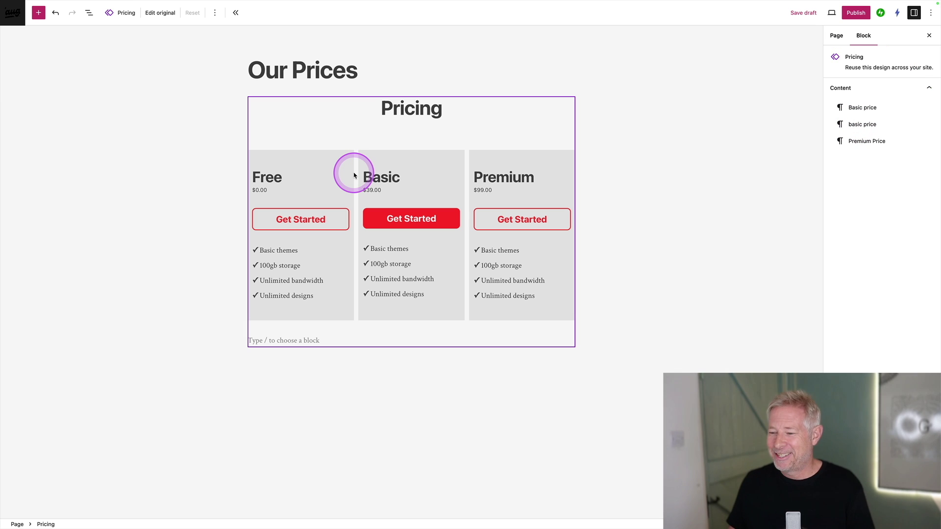
pyautogui.click(326, 186)
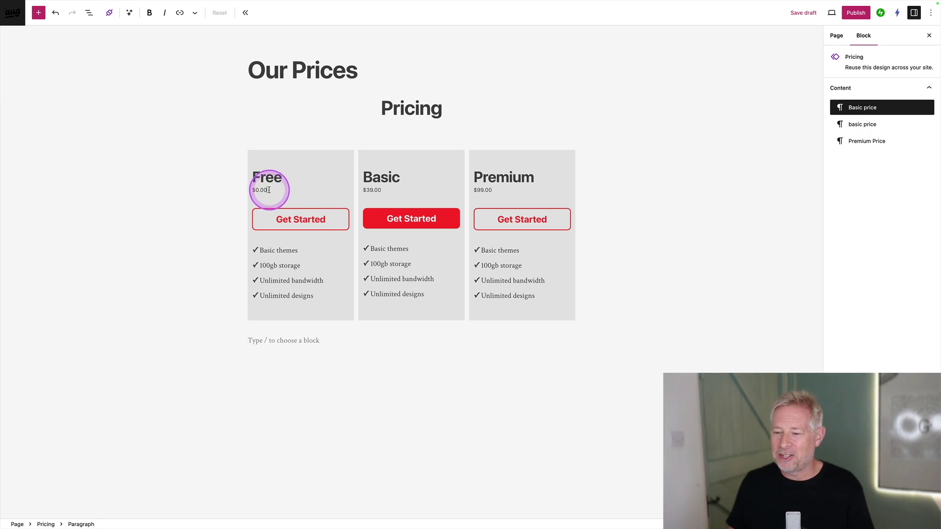
pyautogui.moveTo(268, 190); pyautogui.dragTo(257, 189)
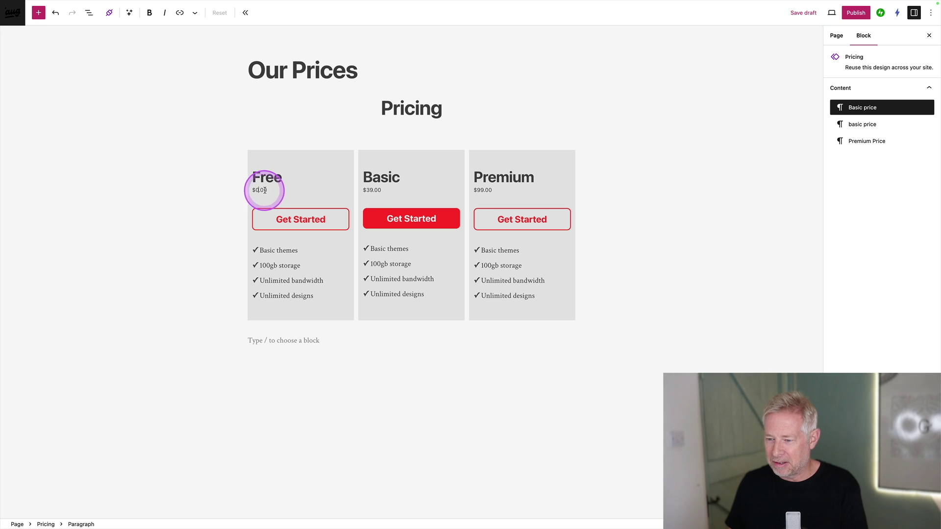
pyautogui.click(368, 190)
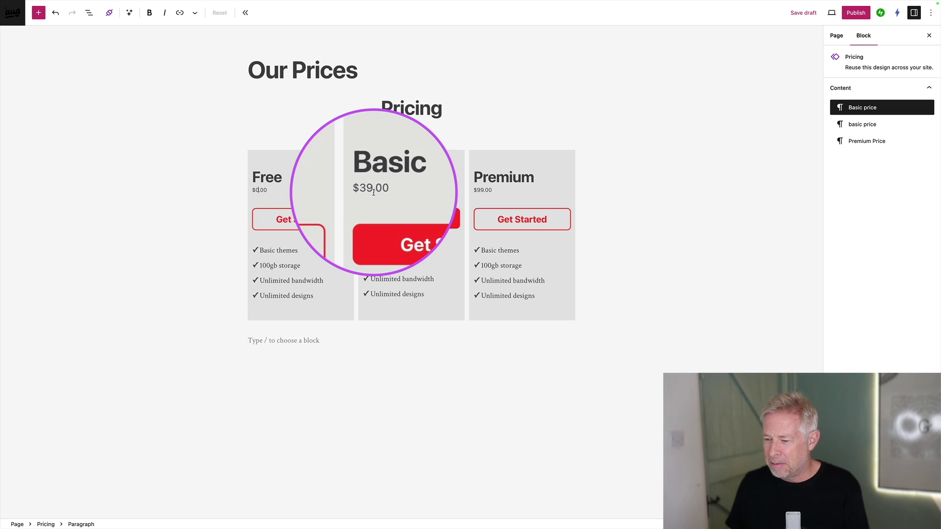
pyautogui.moveTo(374, 191); pyautogui.dragTo(366, 190)
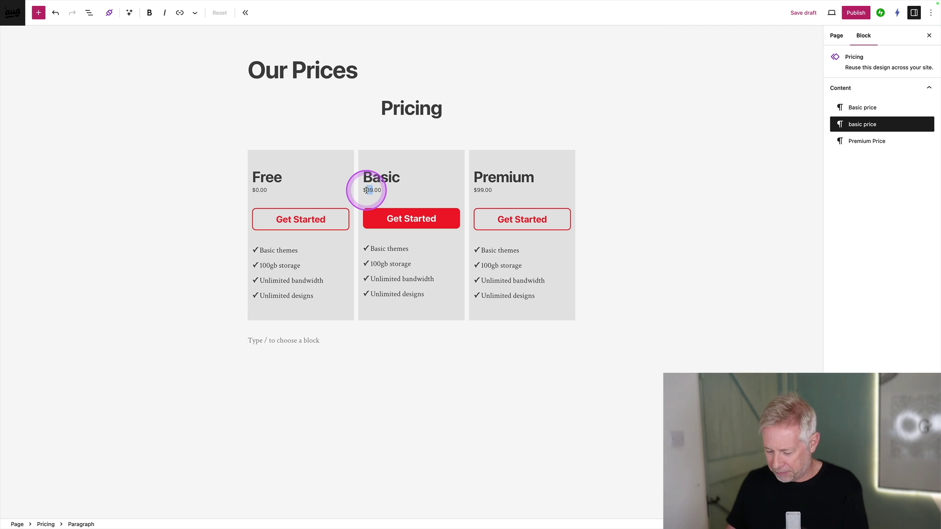
pyautogui.write('55')
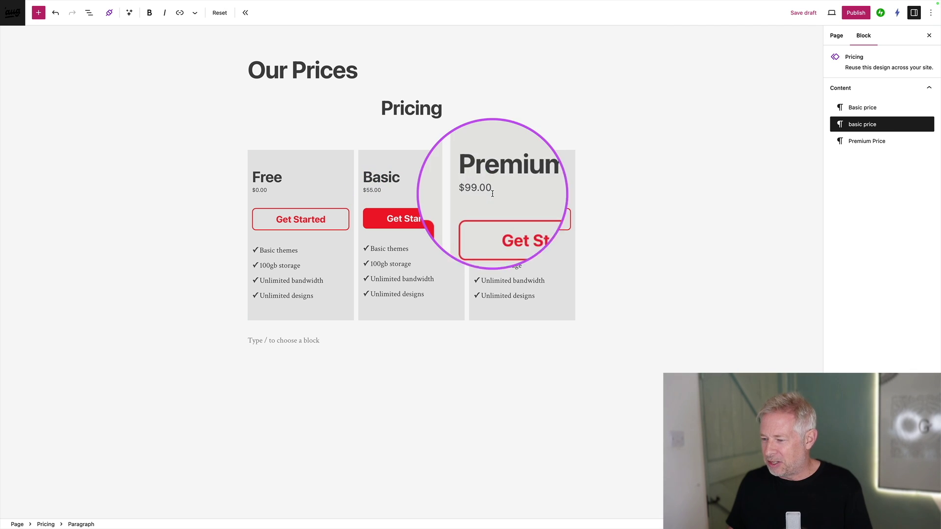
# Override the Premium tier price to $199.00
pyautogui.click(485, 191)
pyautogui.click(482, 192)
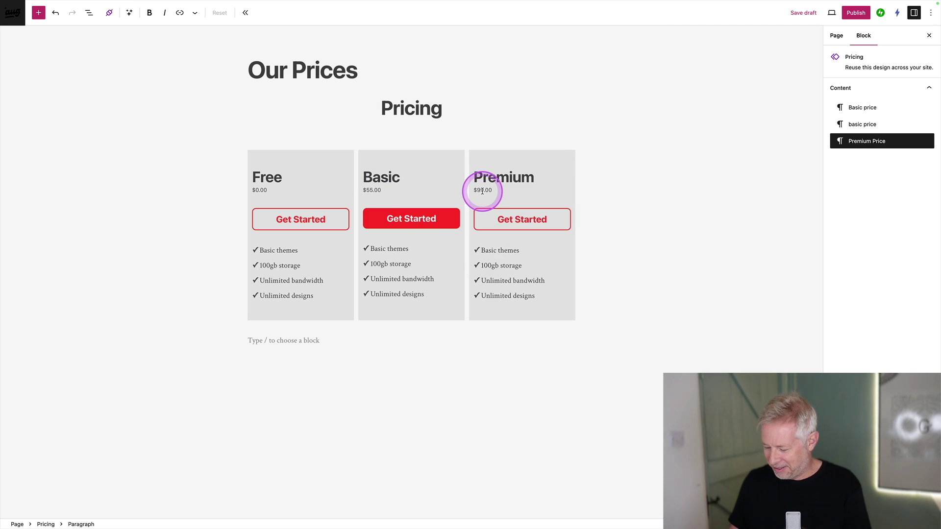
pyautogui.write('1')
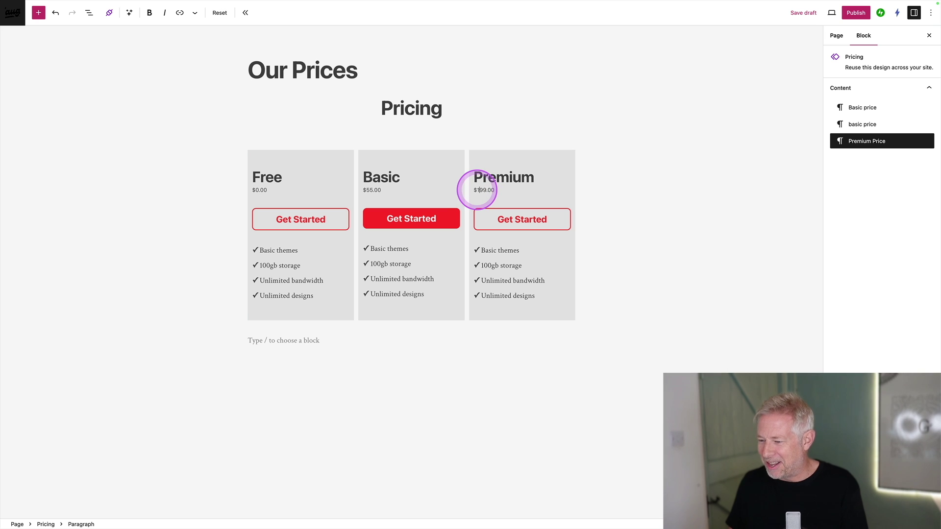
pyautogui.click(392, 192)
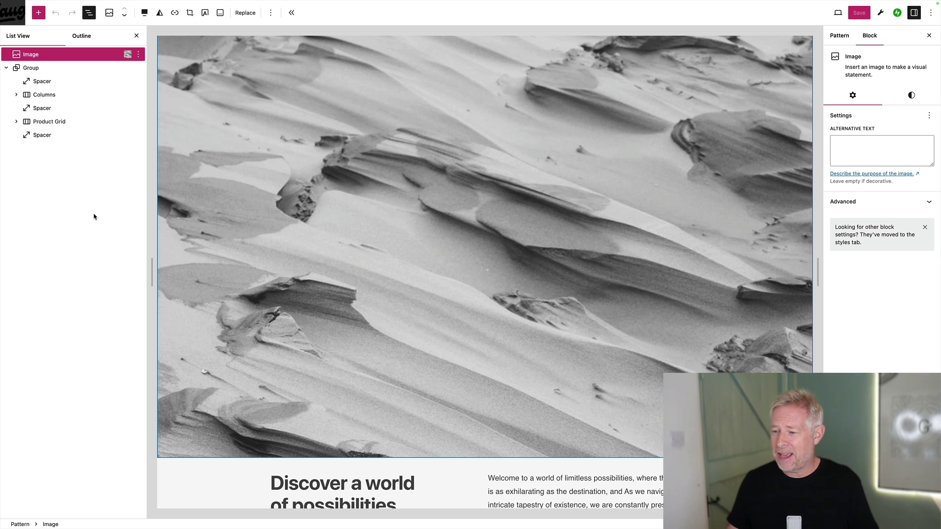
# Lock all aspects of the sand-dune image block from its options menu
pyautogui.scroll(-5, 338, 343)
pyautogui.scroll(6, 326, 343)
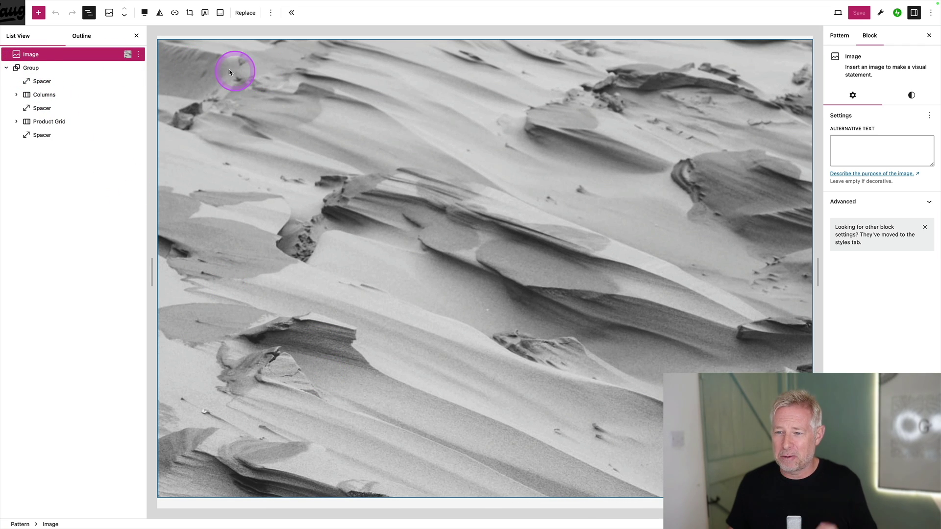
pyautogui.click(139, 55)
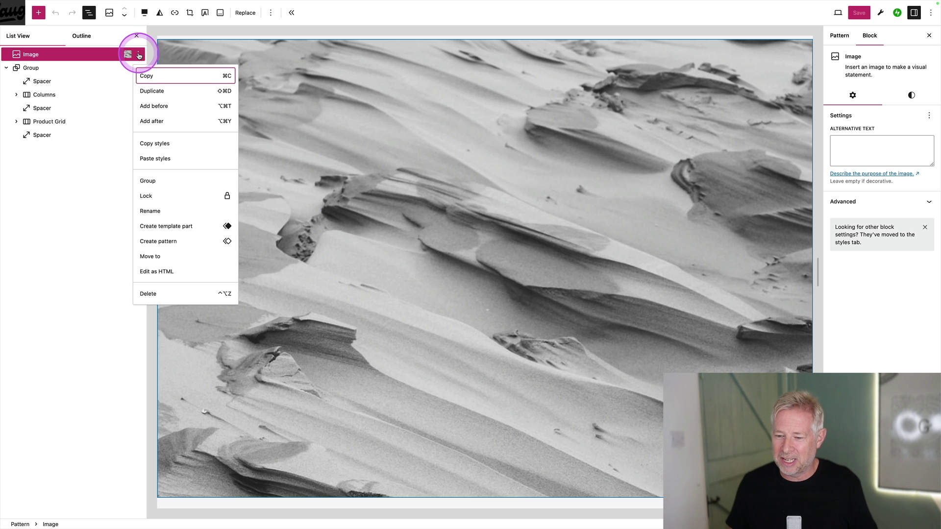
pyautogui.click(168, 200)
pyautogui.click(392, 251)
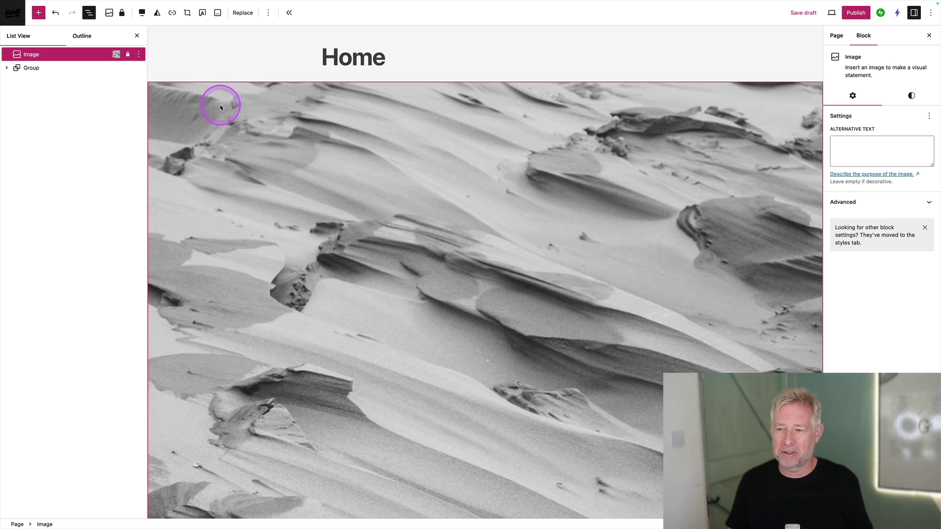
# Check which Replace options remain available on the locked image
pyautogui.click(236, 15)
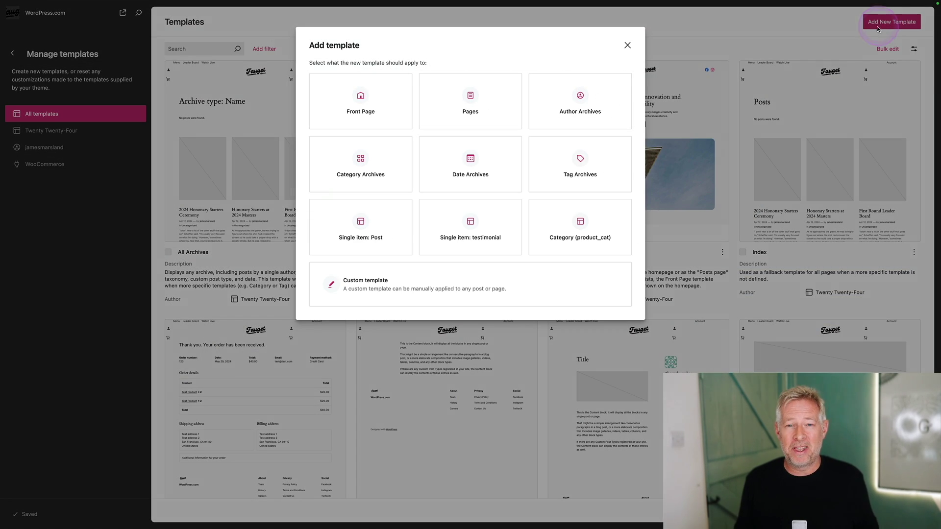
# Start an All testimonials template with a group holding 33/66 columns
pyautogui.click(472, 235)
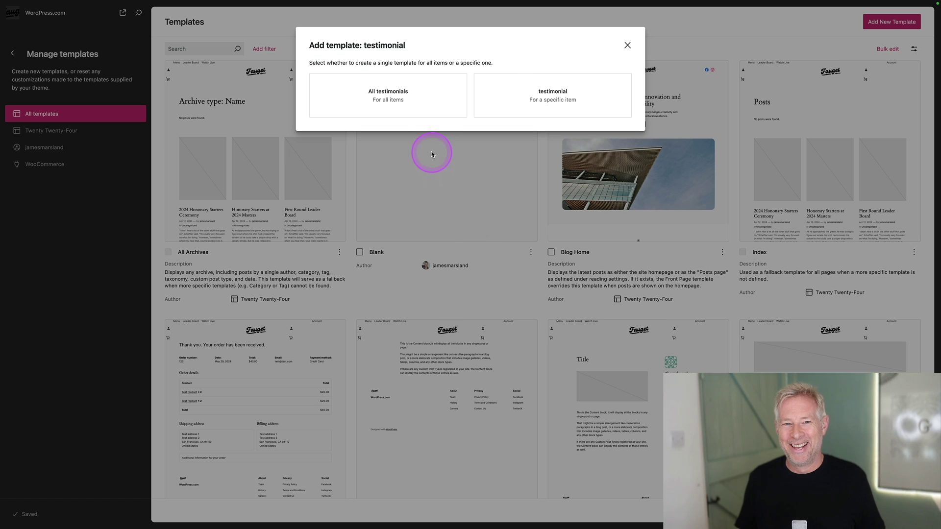
pyautogui.click(410, 112)
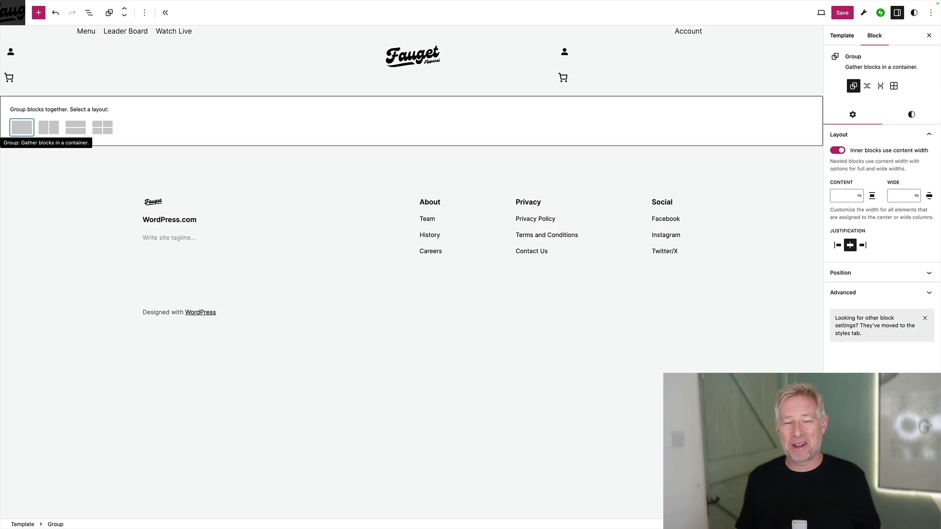
pyautogui.click(24, 128)
pyautogui.click(411, 106)
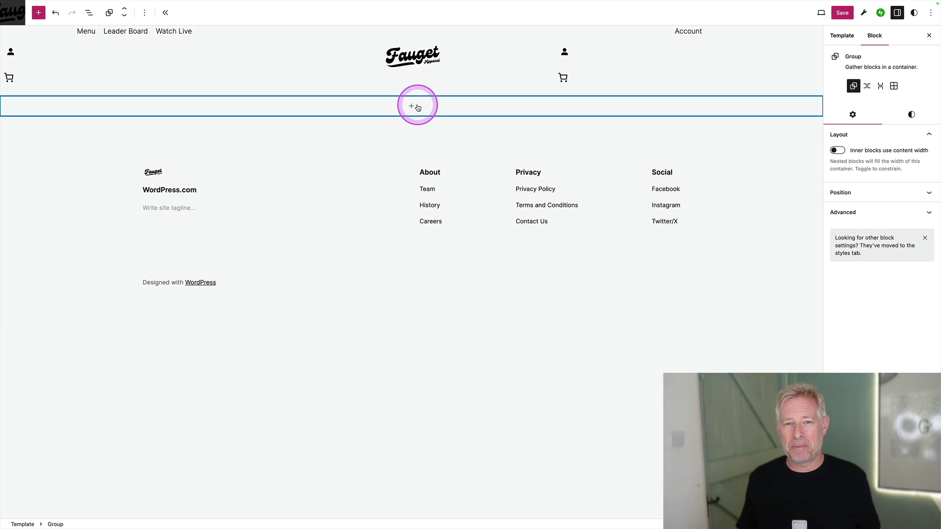
pyautogui.write('colu')
pyautogui.click(367, 167)
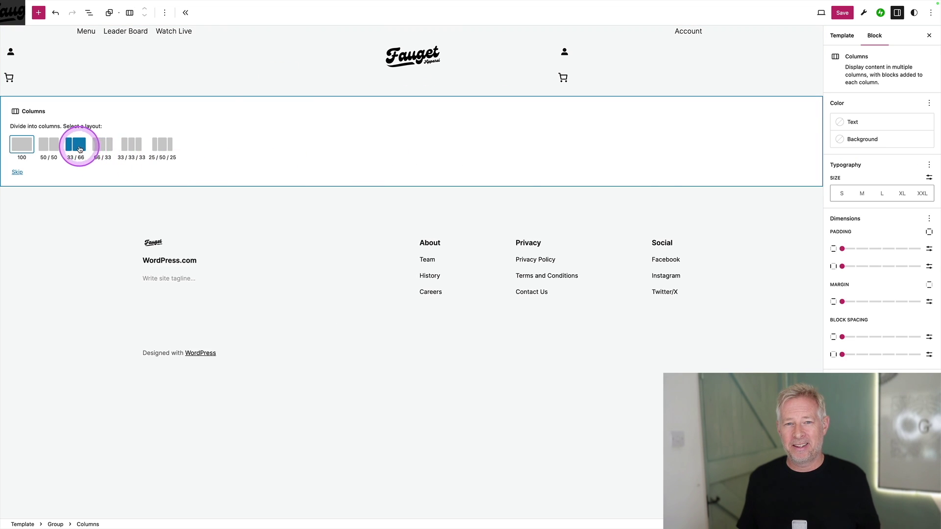
pyautogui.click(76, 148)
# Put a Featured Image block in the wide right column
pyautogui.click(446, 111)
pyautogui.click(497, 133)
pyautogui.write('feat')
pyautogui.click(496, 164)
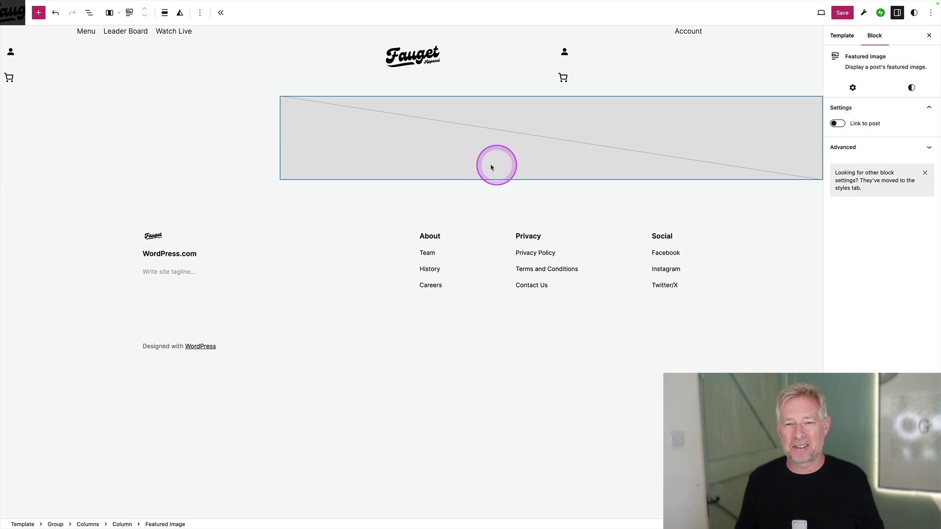
# Add the Title and Content blocks to the left column
pyautogui.click(145, 116)
pyautogui.click(136, 141)
pyautogui.write('t')
pyautogui.click(101, 157)
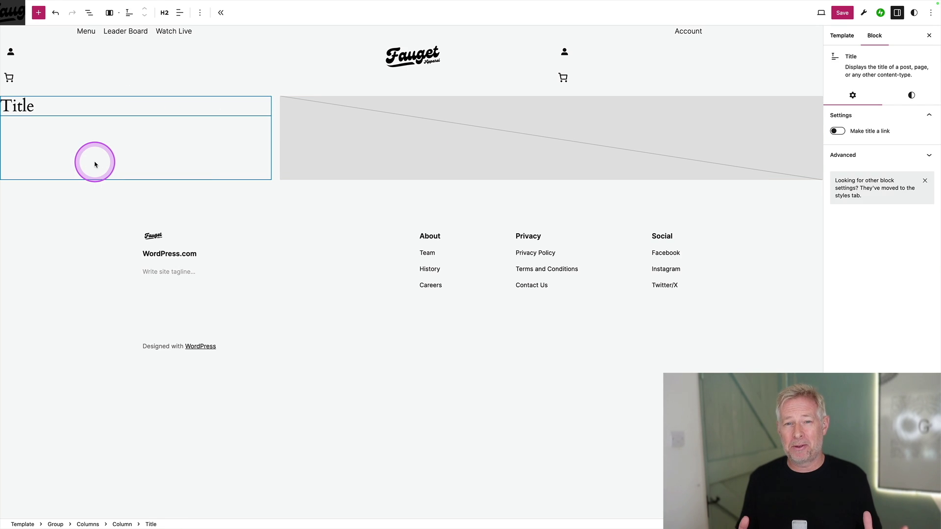
pyautogui.press('Return')
pyautogui.write('/con')
pyautogui.press('Return')
# Give the left column side padding of 4 and matching vertical padding, then save the template
pyautogui.click(109, 13)
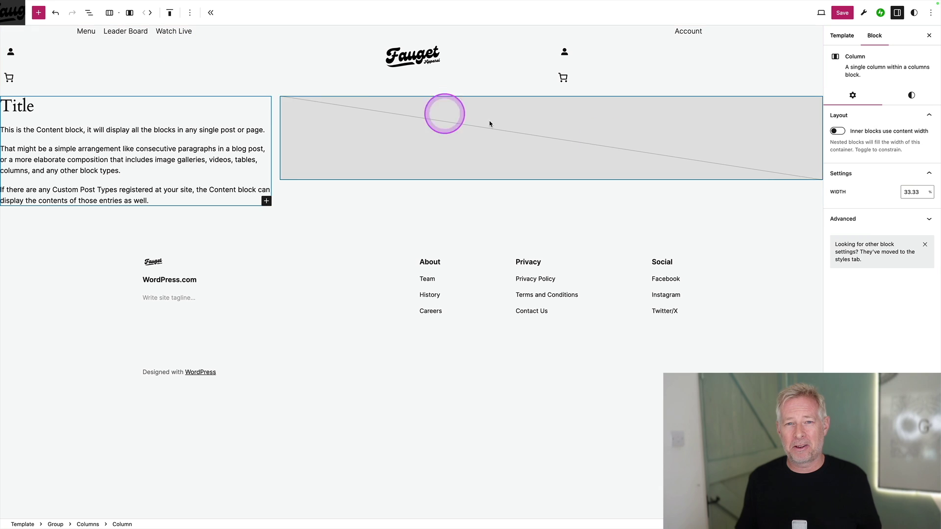
pyautogui.click(911, 95)
pyautogui.moveTo(882, 278); pyautogui.dragTo(893, 280)
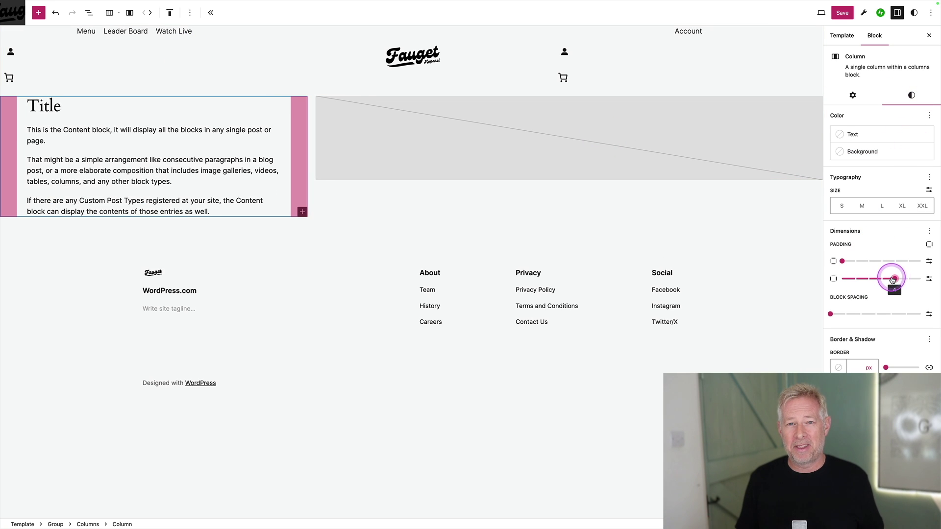
pyautogui.click(893, 261)
pyautogui.click(840, 14)
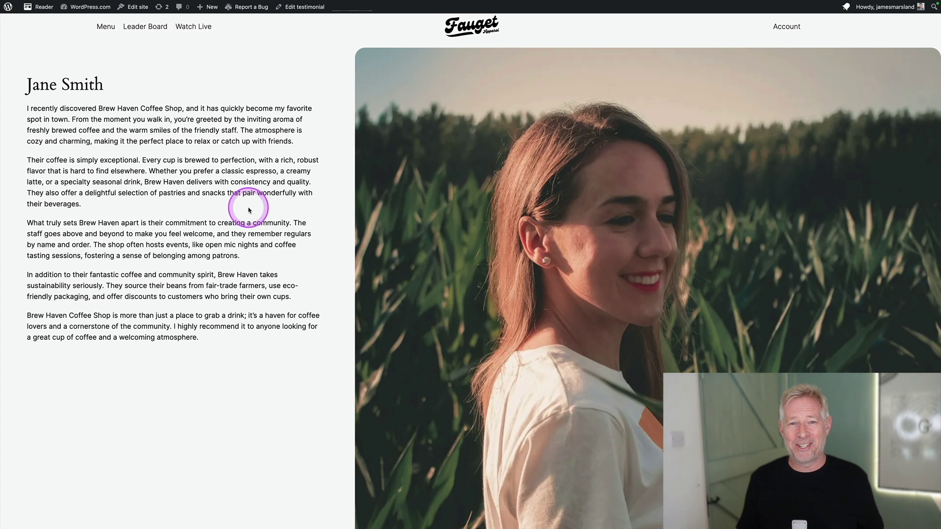
# Scroll through the rendered testimonial page
pyautogui.scroll(-6, 249, 210)
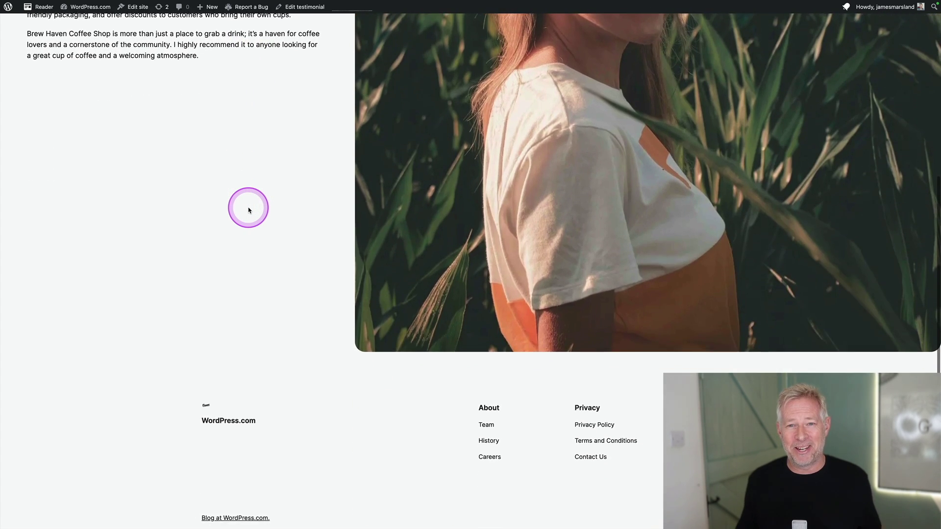
pyautogui.scroll(7, 249, 208)
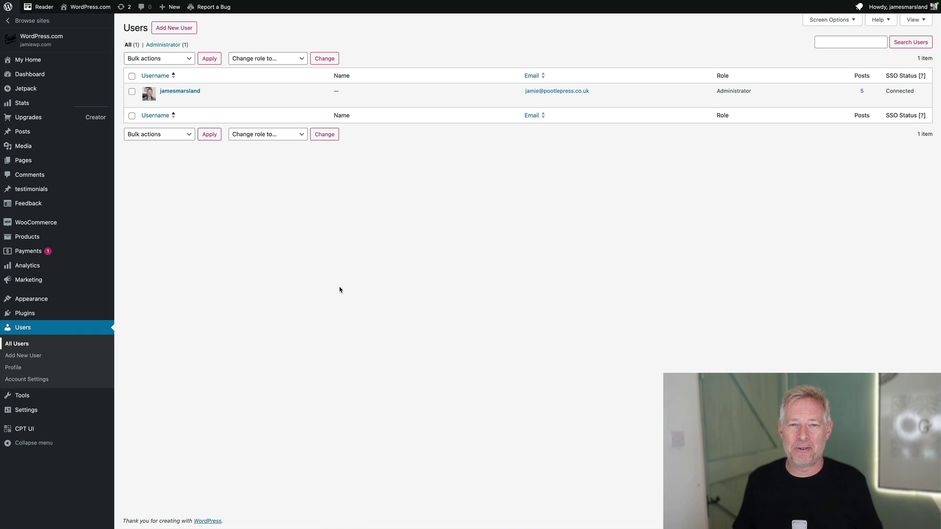
# Open the Add New User form from the Users screen
pyautogui.click(341, 290)
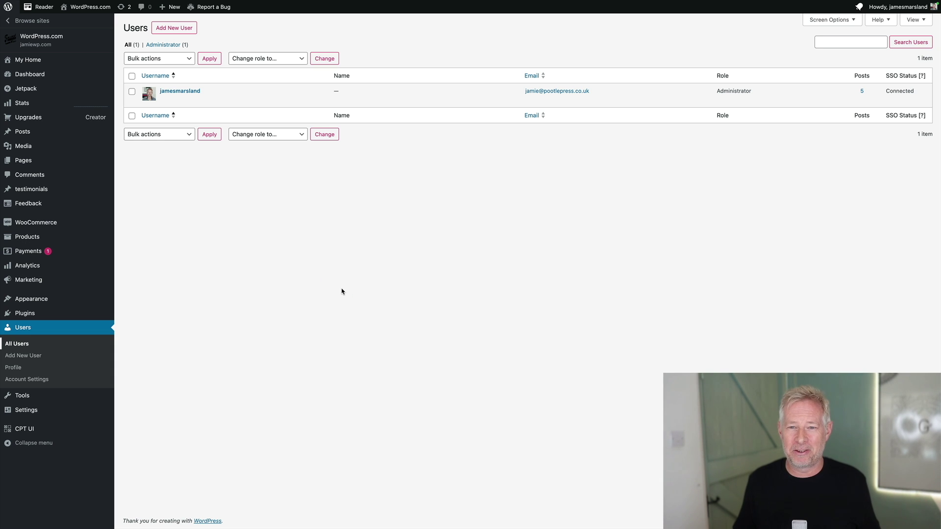
pyautogui.click(337, 293)
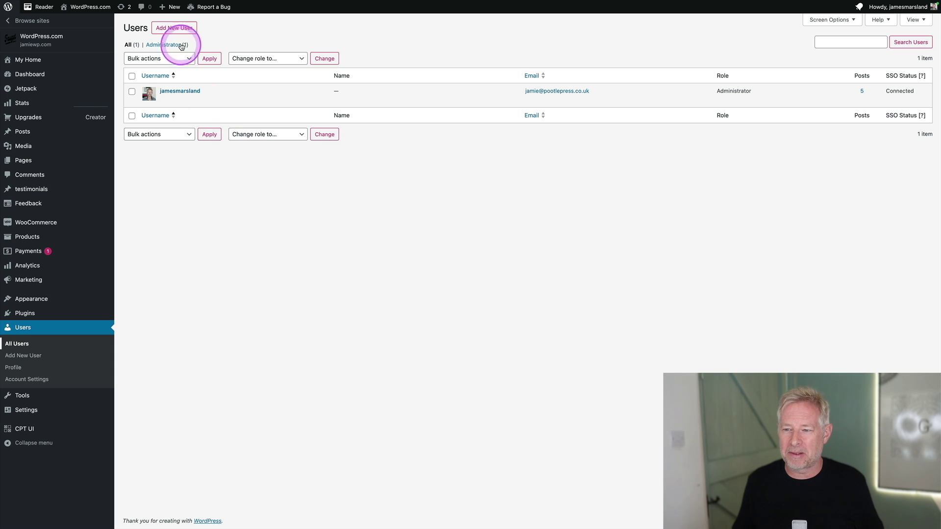
pyautogui.click(178, 28)
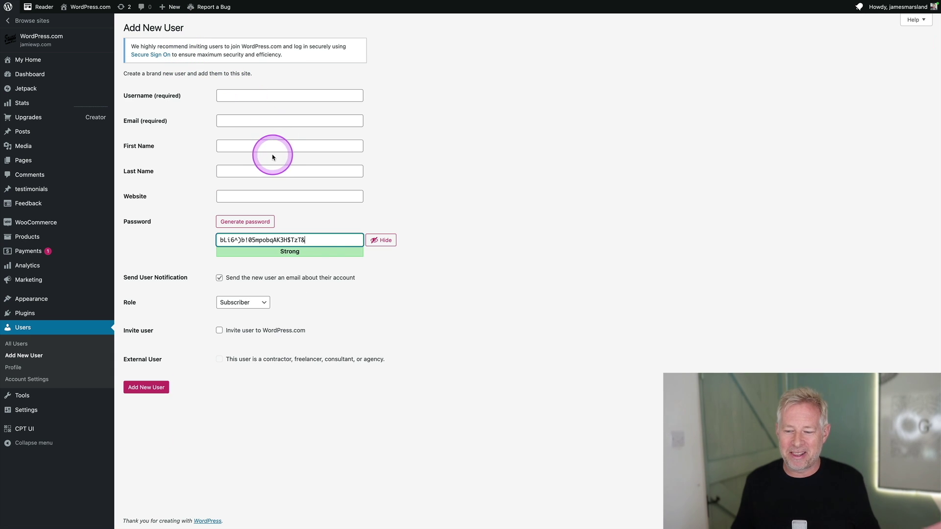
# Open the new user's Role dropdown to see the available roles
pyautogui.click(248, 309)
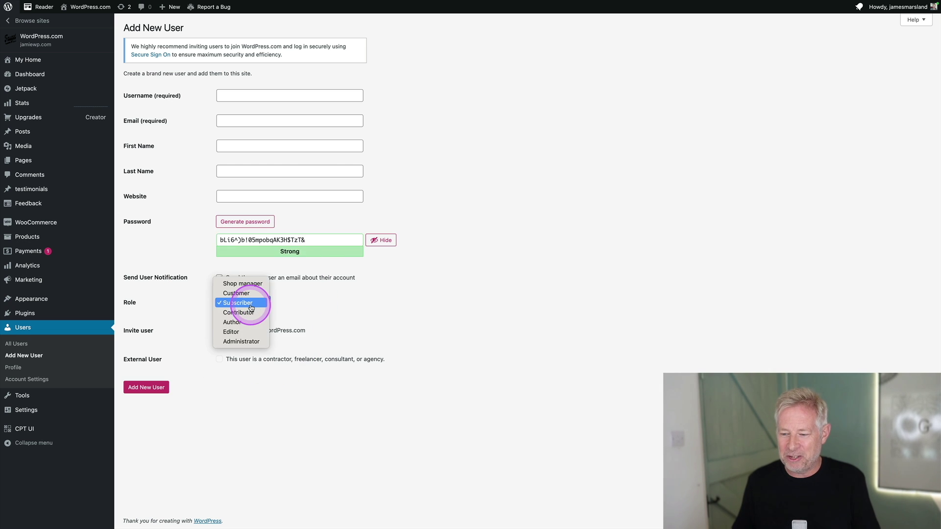